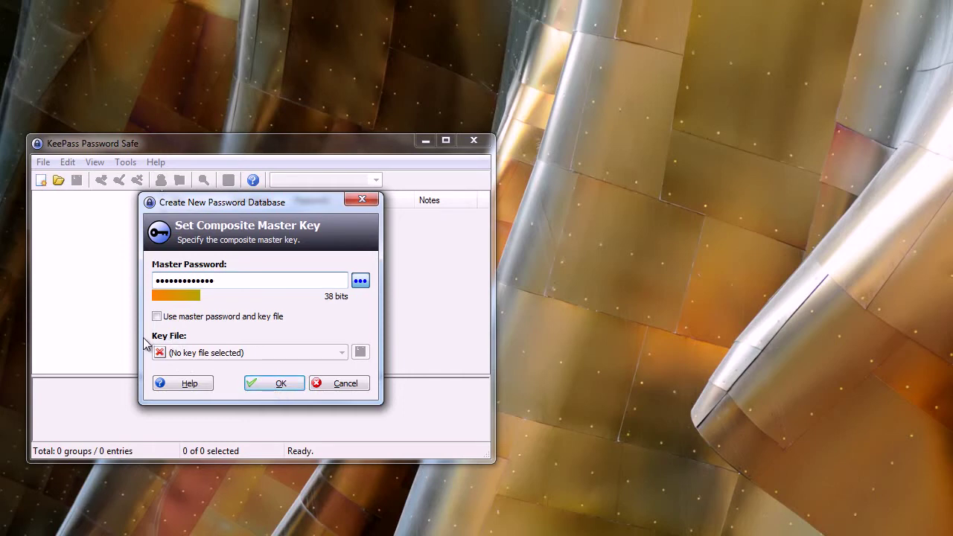
Accept the master password and repeat it to create the new database
click(272, 384)
text(••)
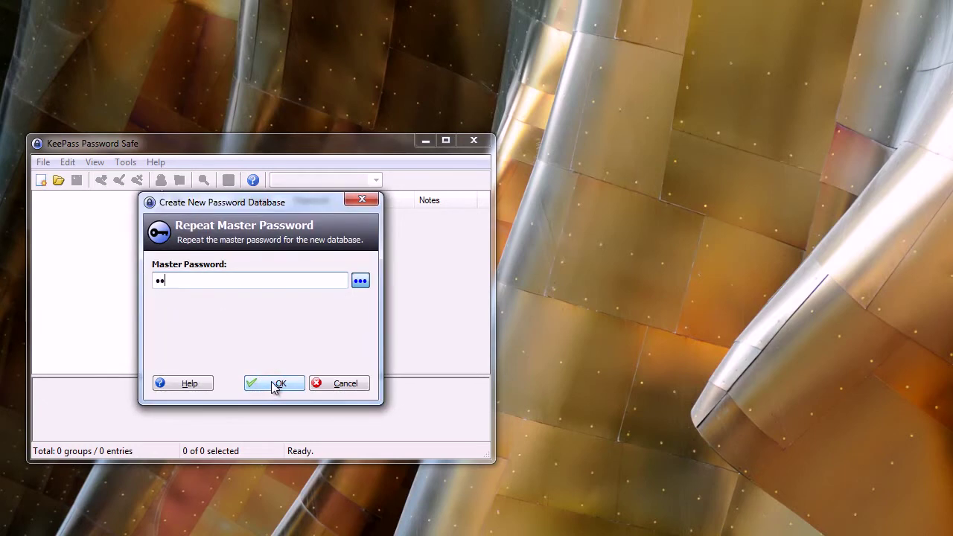
text(•••••••)
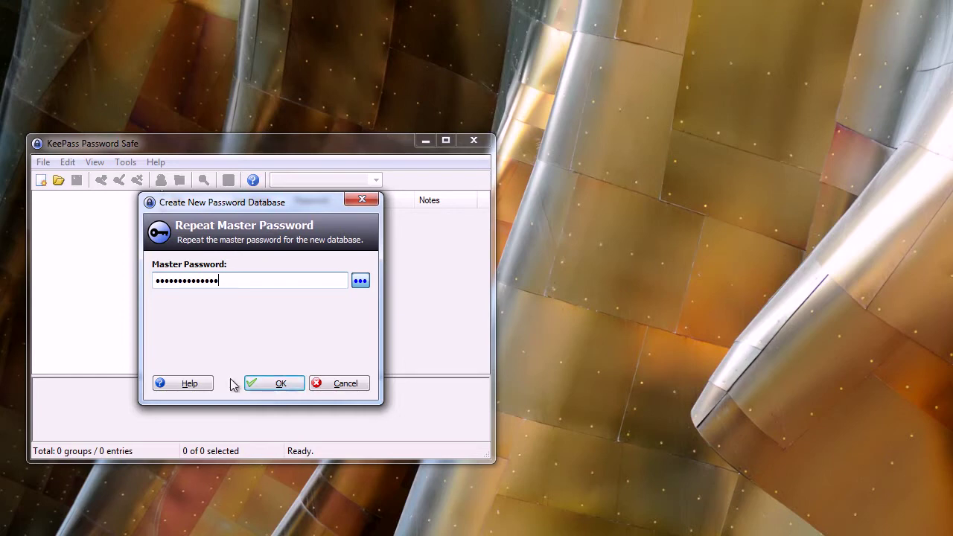
click(274, 383)
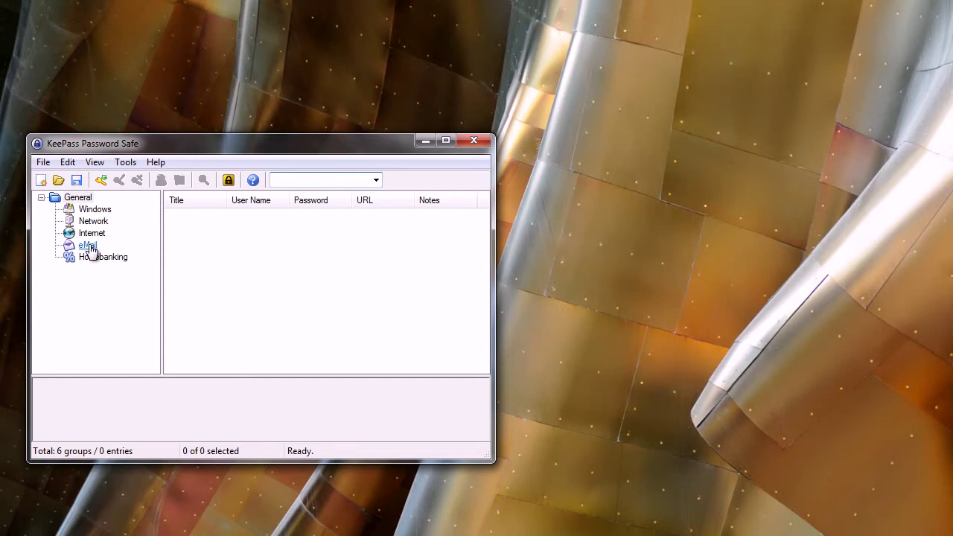
Select the eMail group and start adding a new entry to it
click(89, 248)
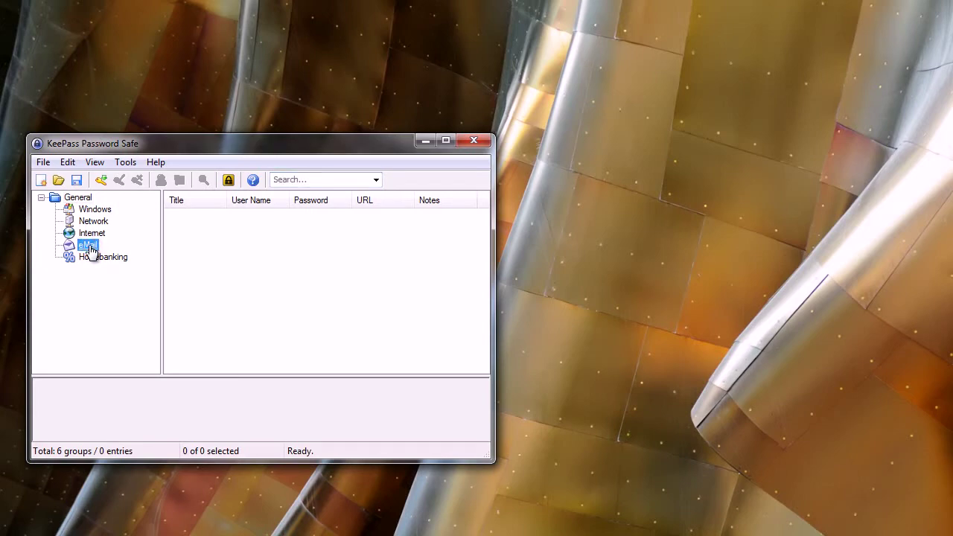
click(102, 183)
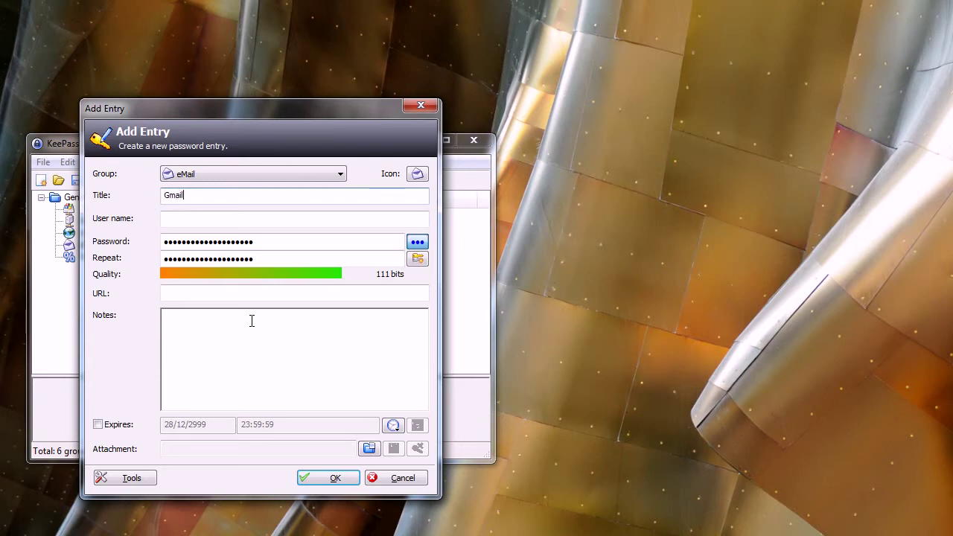
Enter the account's e-mail address as the entry's user name and unmask the passwords
click(201, 221)
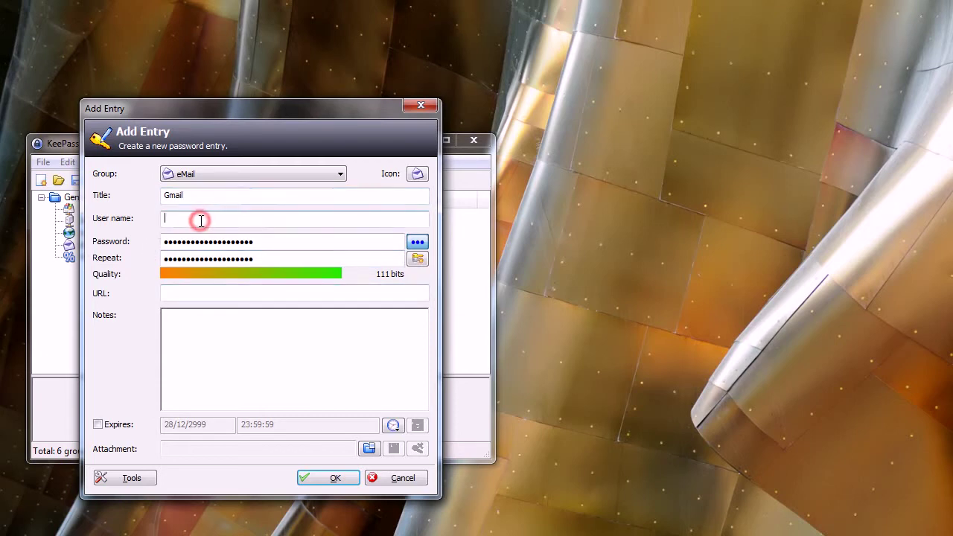
click(418, 244)
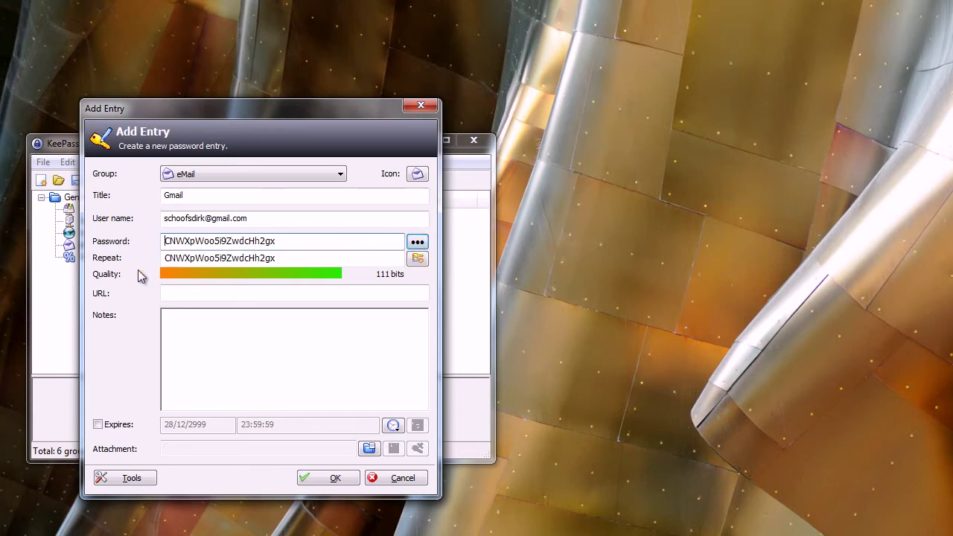
Replace the generated password with your own password, masked behind dots
drag(298, 241, 132, 240)
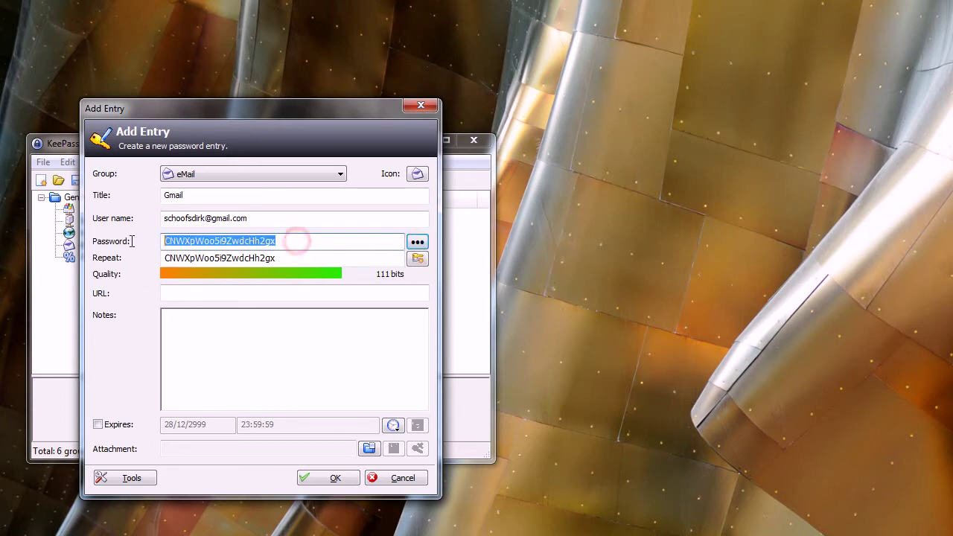
key(Delete)
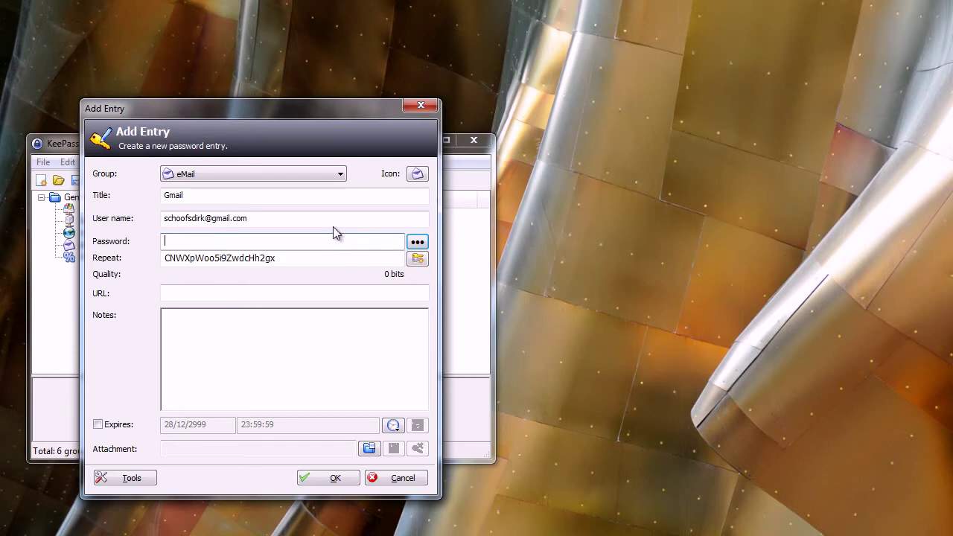
text(s)
key(BackSpace)
click(417, 242)
text(•••••••••••••)
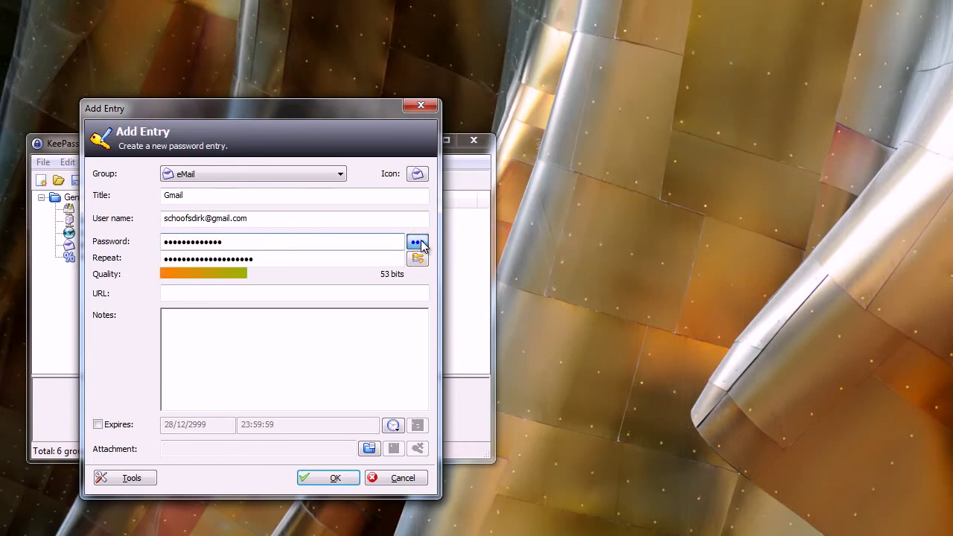
Retype the same password in the Repeat field and save the Gmail entry
click(278, 255)
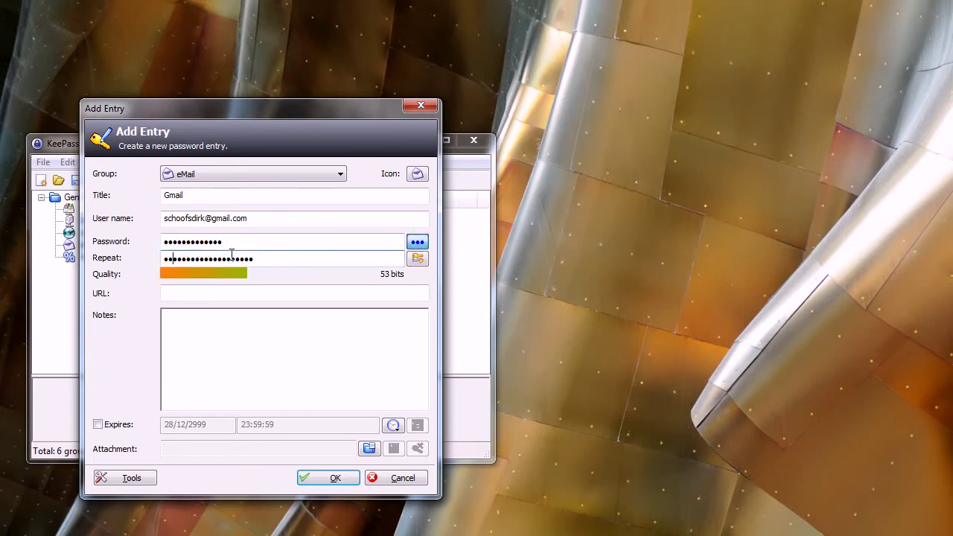
click(266, 264)
key(BackSpace)
key(BackSpace)
key(BackSpace)
key(BackSpace)
key(BackSpace)
key(BackSpace)
key(BackSpace)
key(BackSpace)
key(BackSpace)
key(BackSpace)
key(BackSpace)
key(BackSpace)
key(BackSpace)
key(BackSpace)
key(BackSpace)
key(BackSpace)
key(BackSpace)
key(BackSpace)
key(BackSpace)
text(••••••••••••)
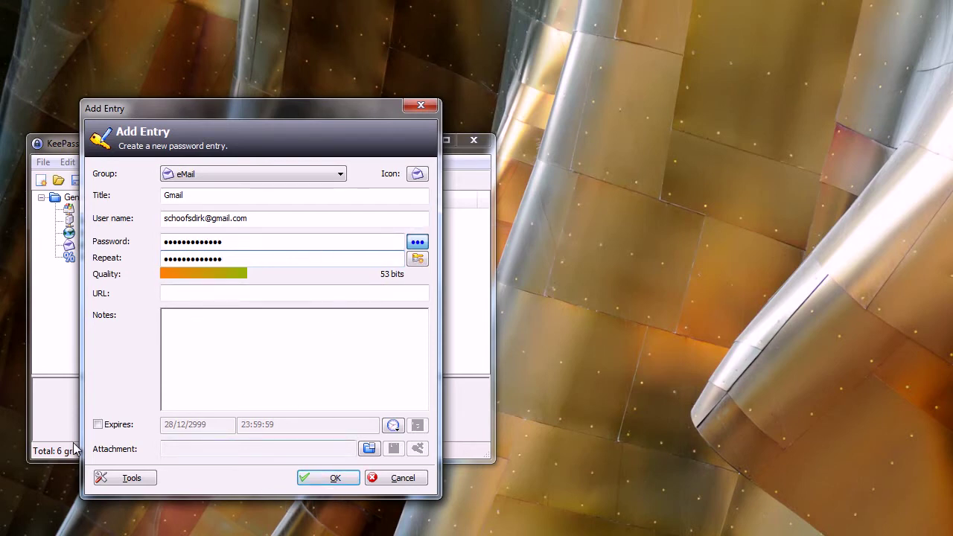
click(329, 477)
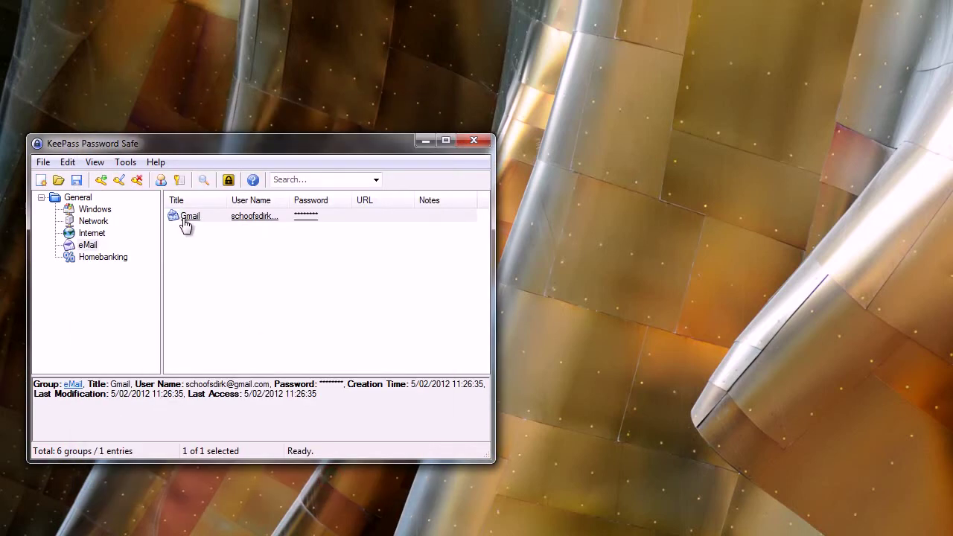
Browse the Internet and eMail groups, then close the KeePass window
click(90, 235)
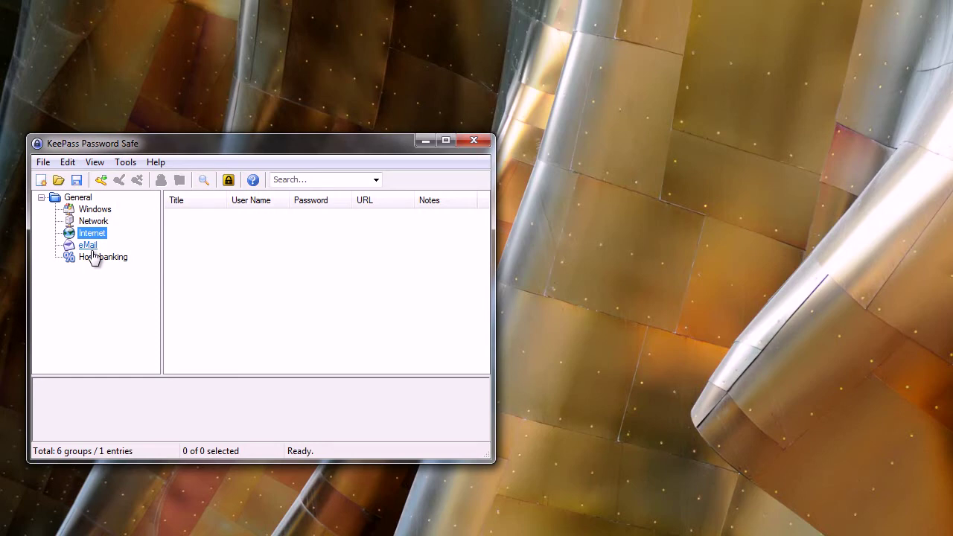
drag(91, 233, 83, 252)
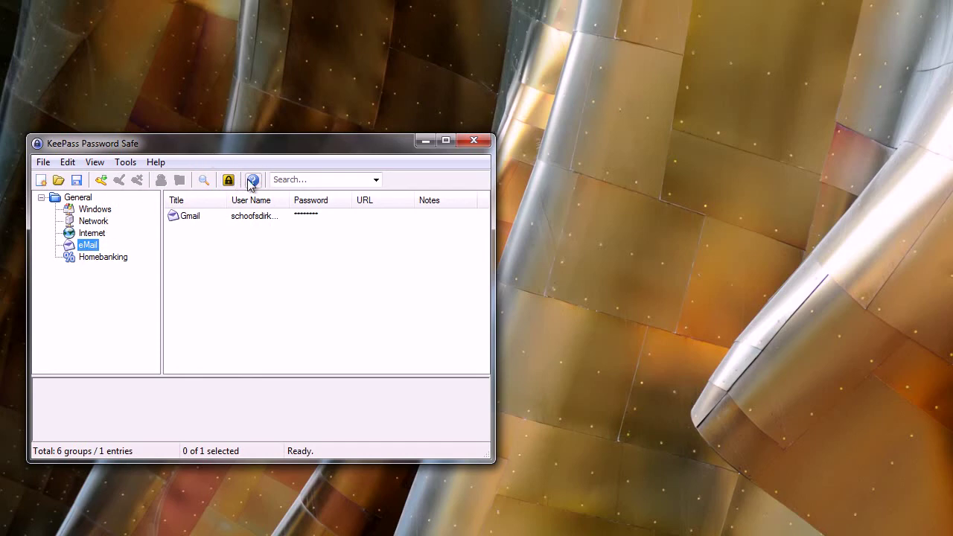
drag(282, 149, 302, 144)
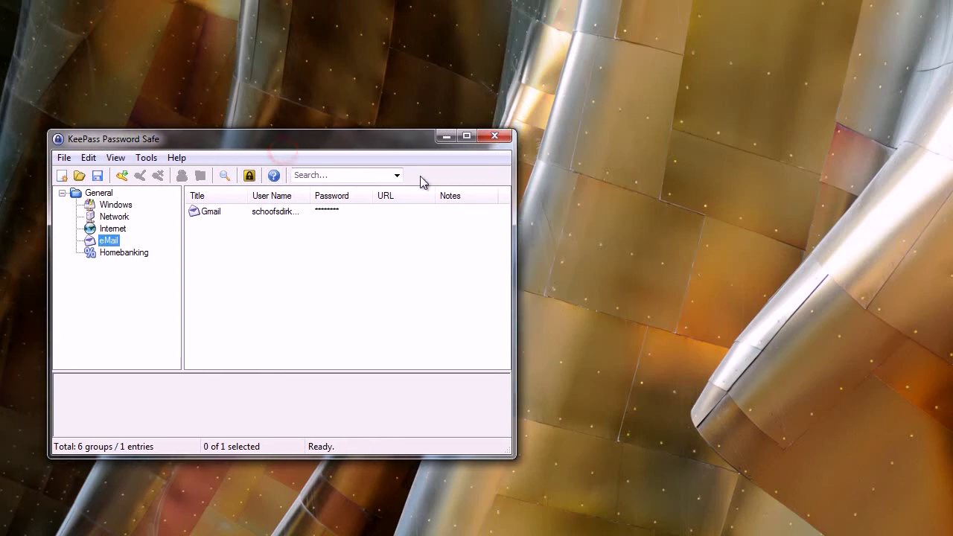
click(495, 138)
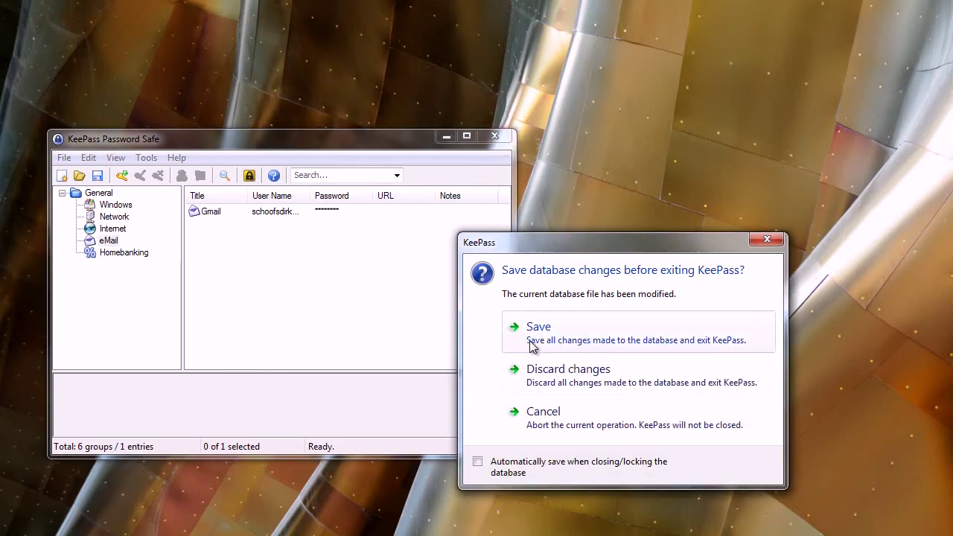
Save the changes to the desktop as Proefdatabase.kdb
click(534, 333)
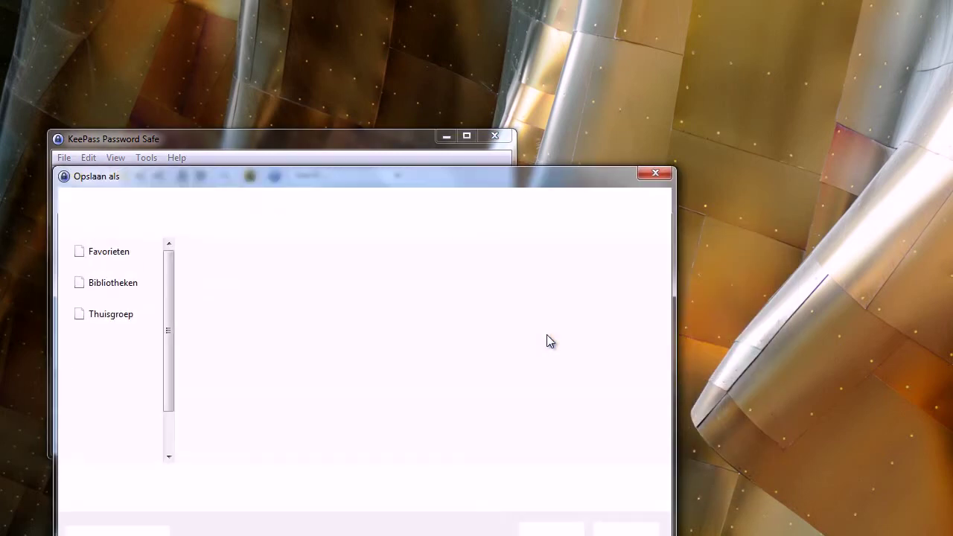
drag(494, 192, 493, 82)
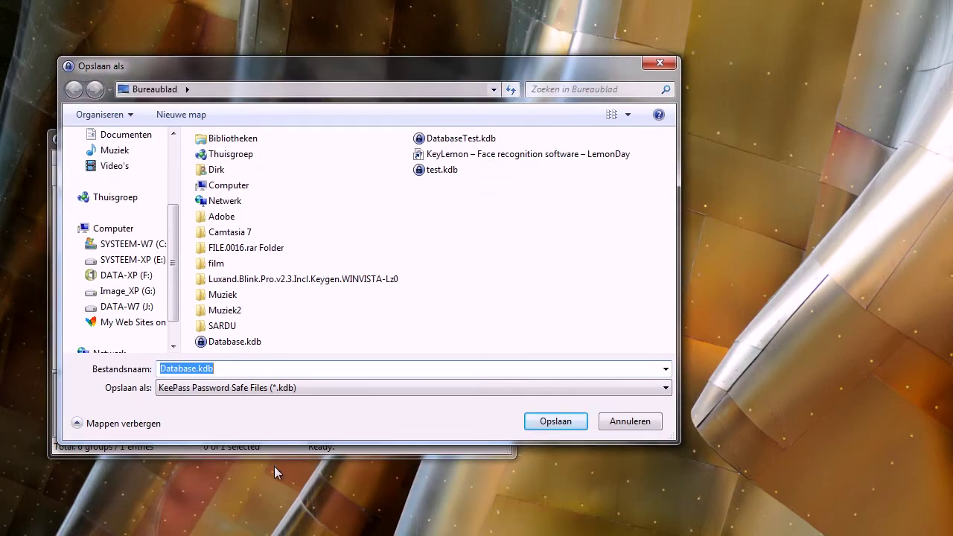
double_click(192, 369)
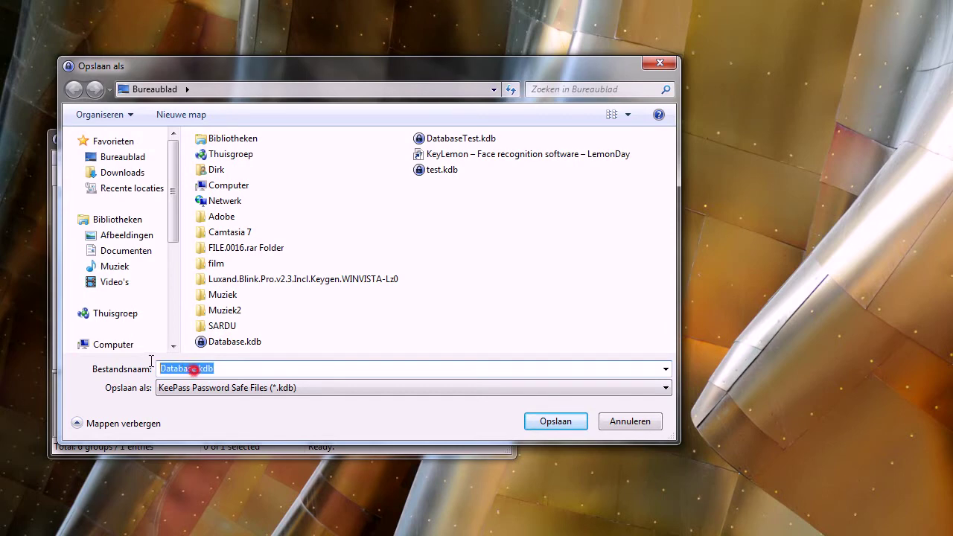
click(194, 368)
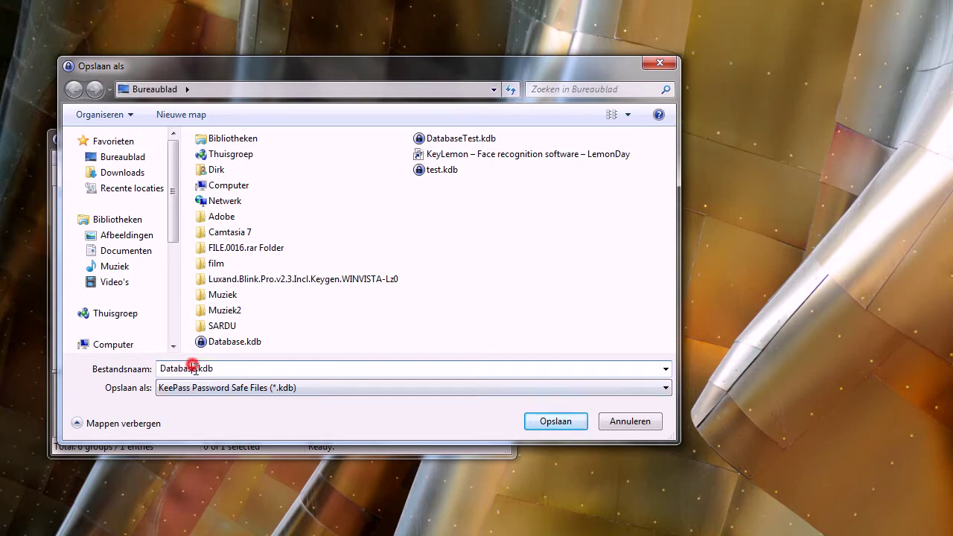
drag(193, 368, 156, 370)
text(P)
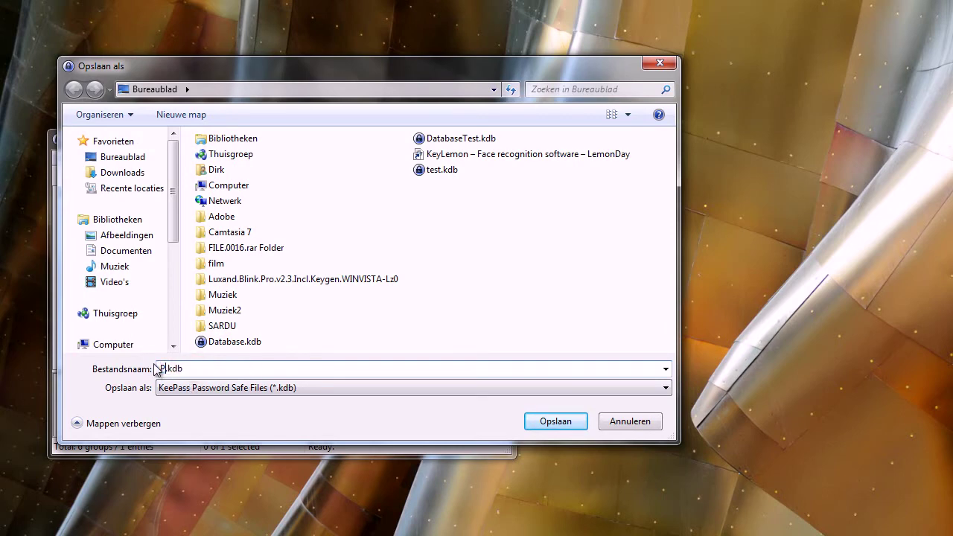
text(roefdatabase)
click(549, 421)
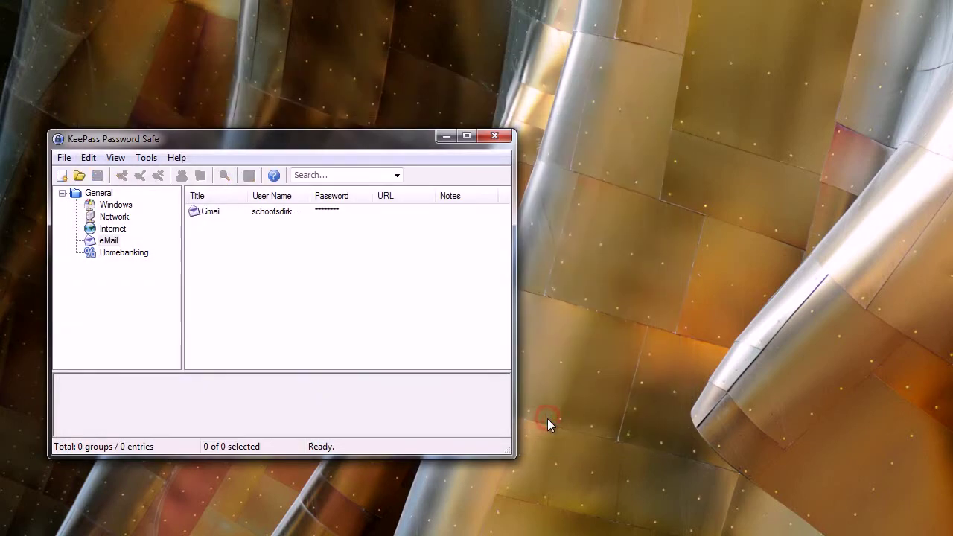
Close KeePass and select the Proefdatabase.kdb icon on the desktop
click(493, 138)
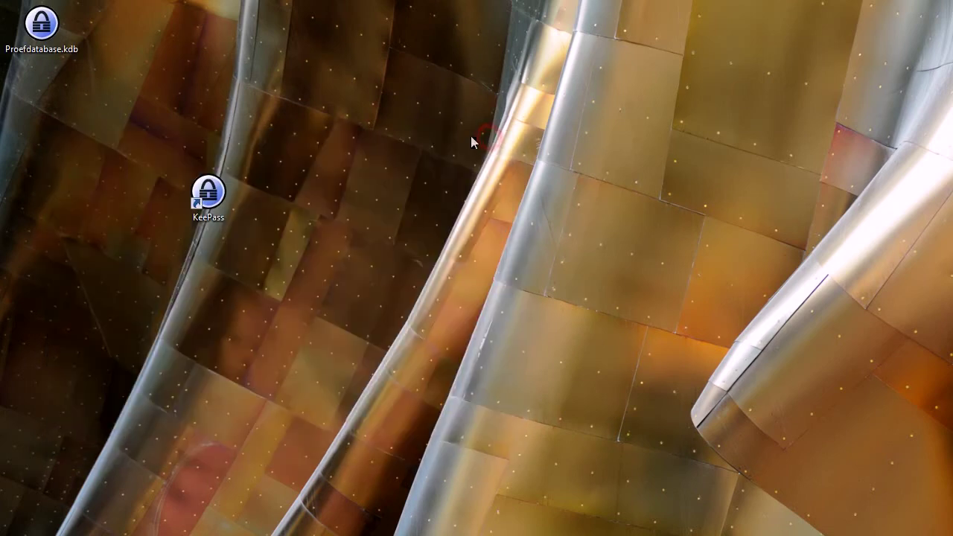
click(41, 26)
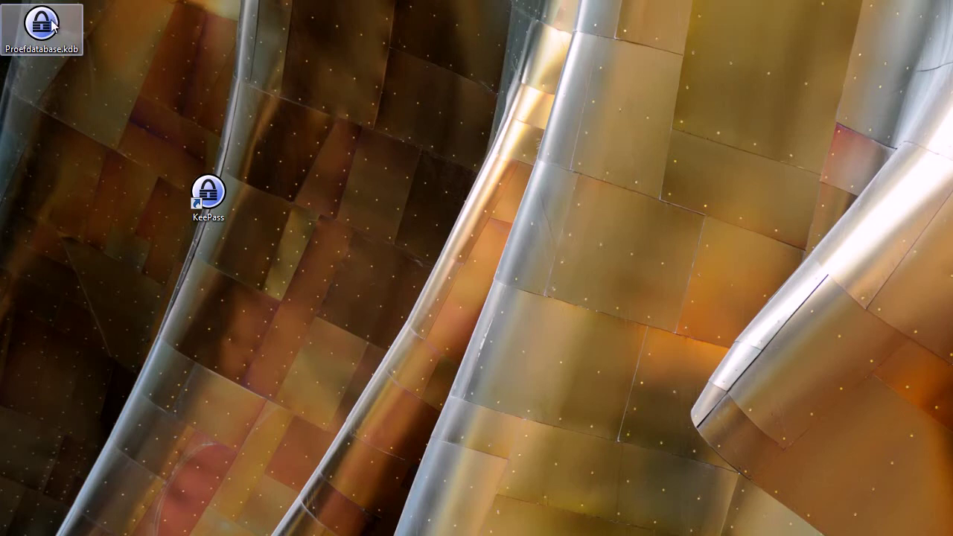
drag(41, 26, 82, 60)
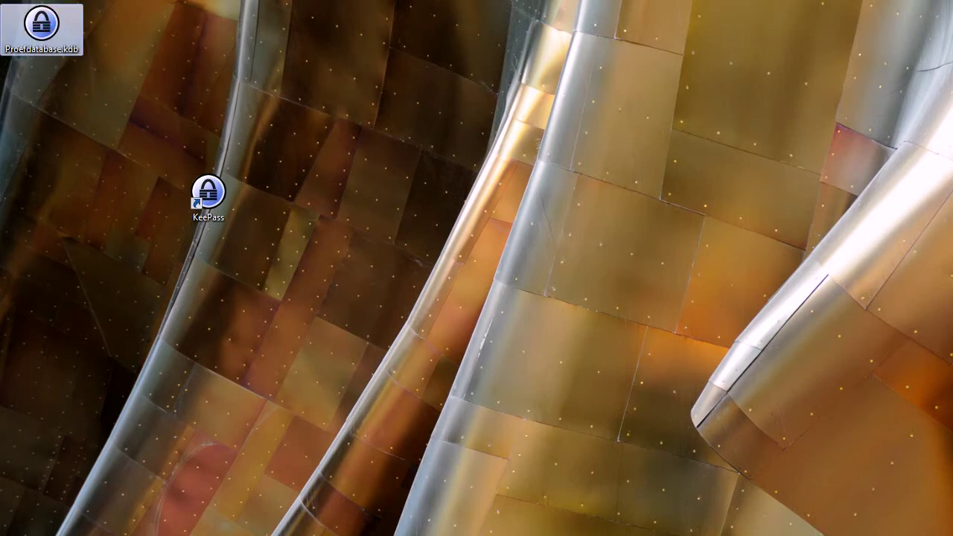
click(198, 49)
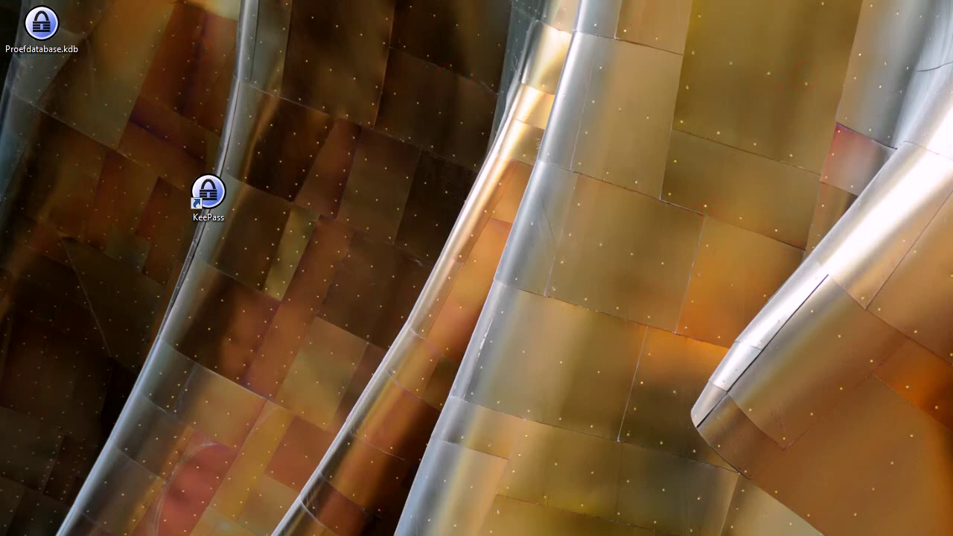
Raise the Google Accounts Firefox window and reopen Proefdatabase.kdb from the desktop
drag(680, 527, 707, 14)
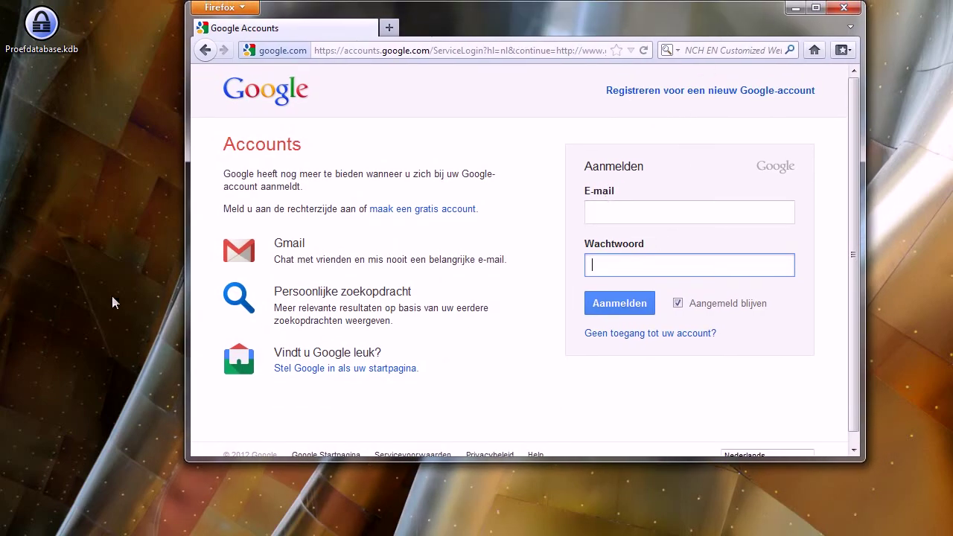
click(41, 26)
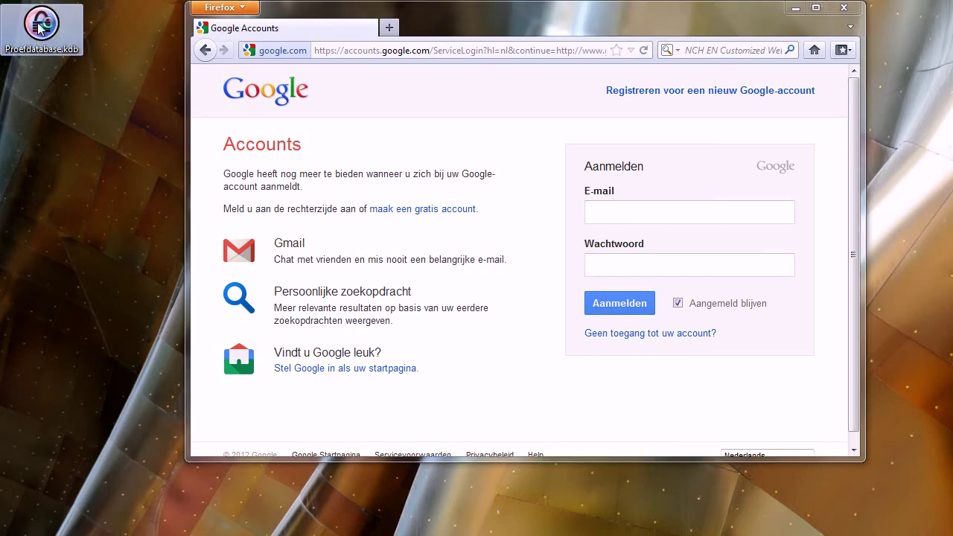
double_click(41, 26)
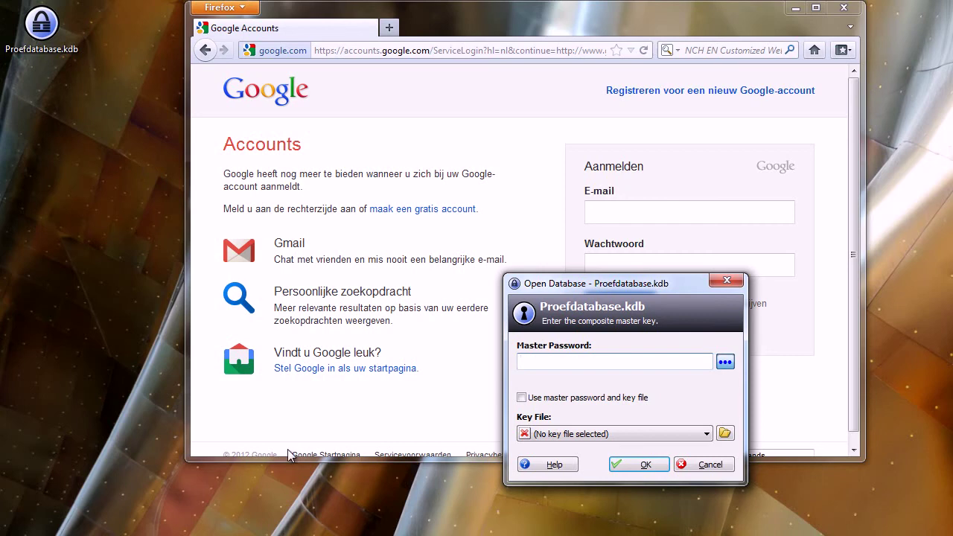
Unlock Proefdatabase.kdb by entering its master password
text(abc)
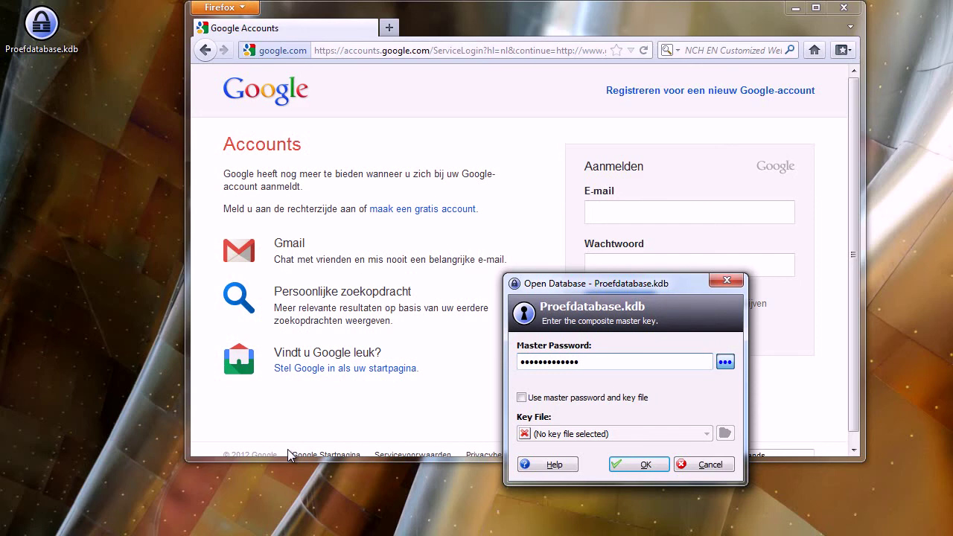
click(646, 465)
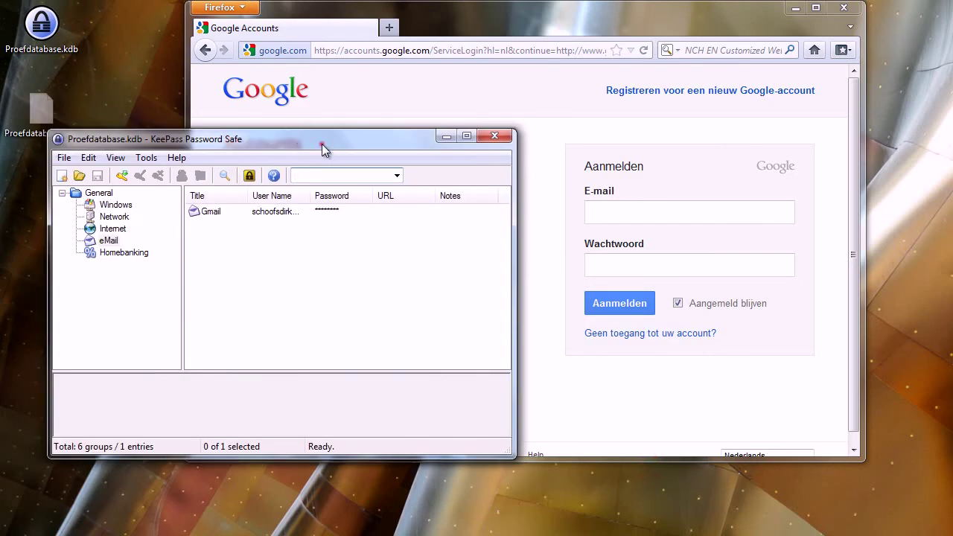
Focus Google's E-mail field, then Auto-Type the eMail > Gmail entry and submit
drag(322, 144, 310, 139)
click(630, 209)
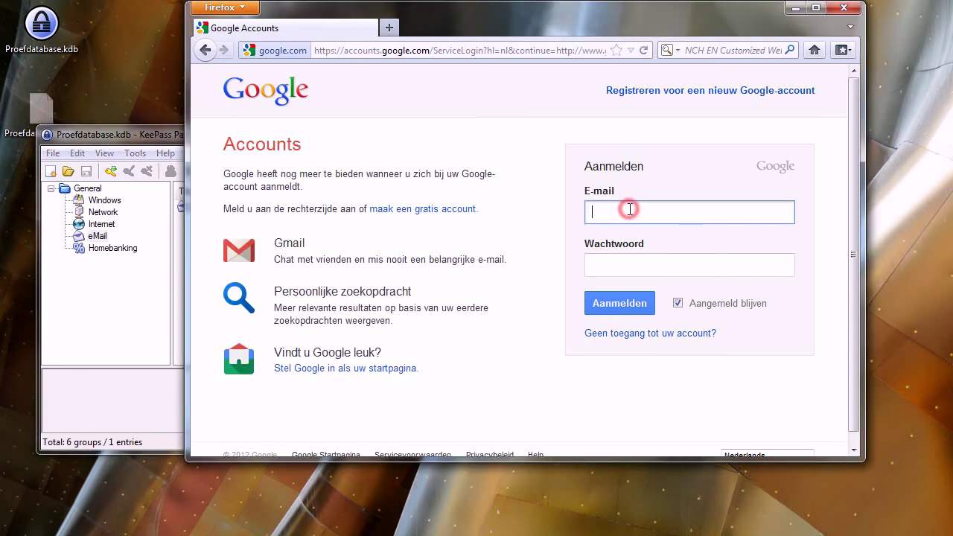
click(120, 350)
click(90, 237)
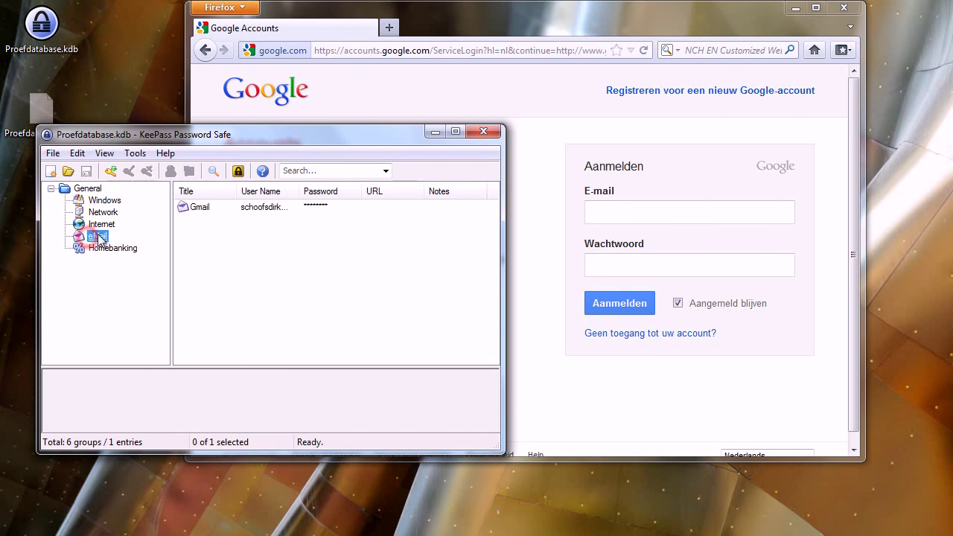
click(237, 210)
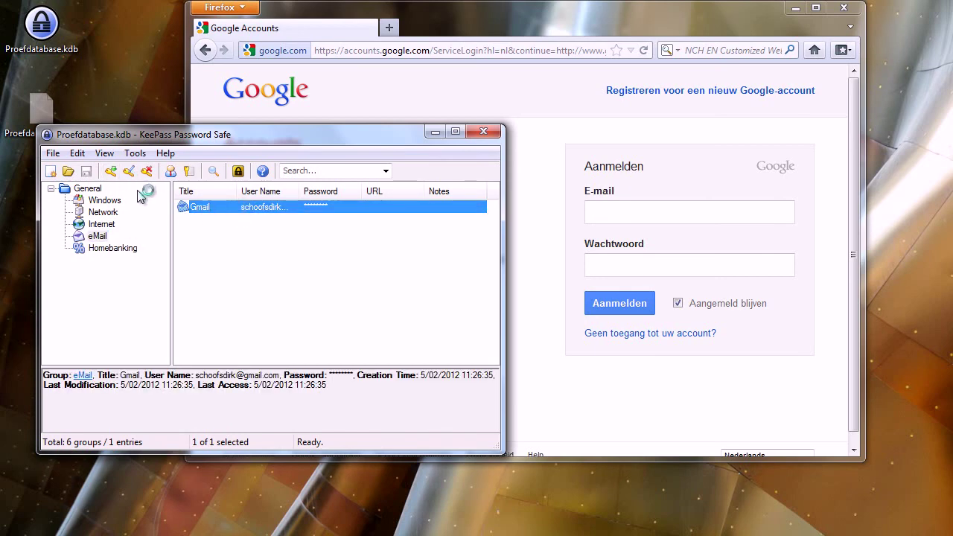
right_click(259, 209)
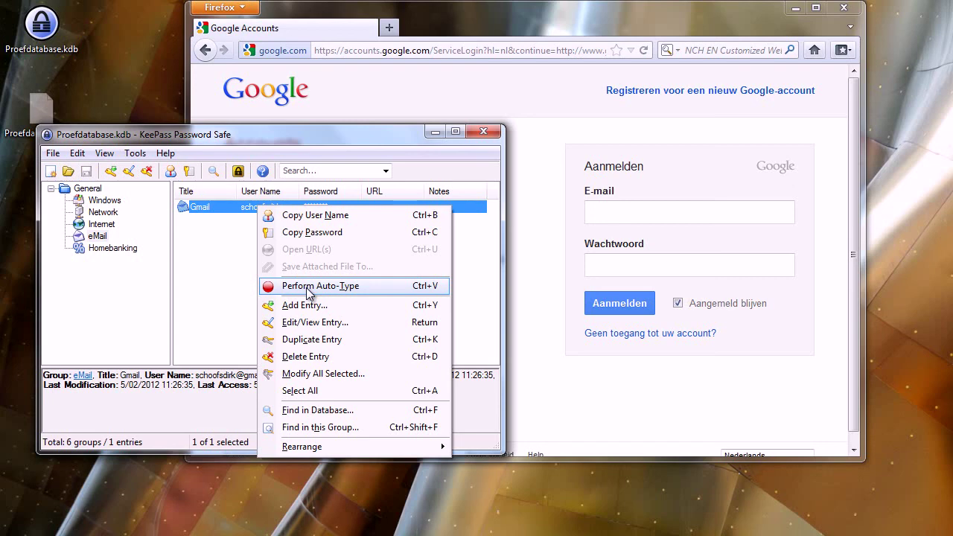
click(308, 287)
key(Return)
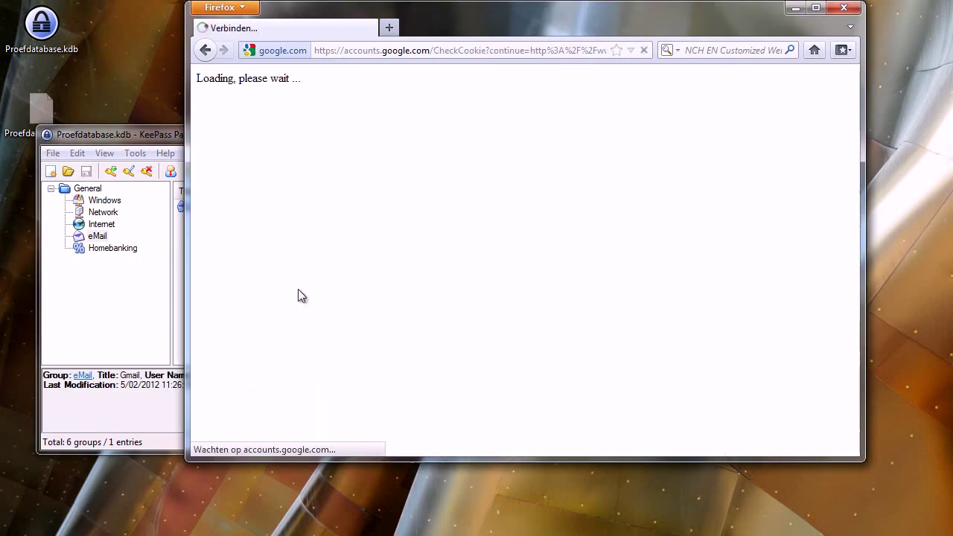